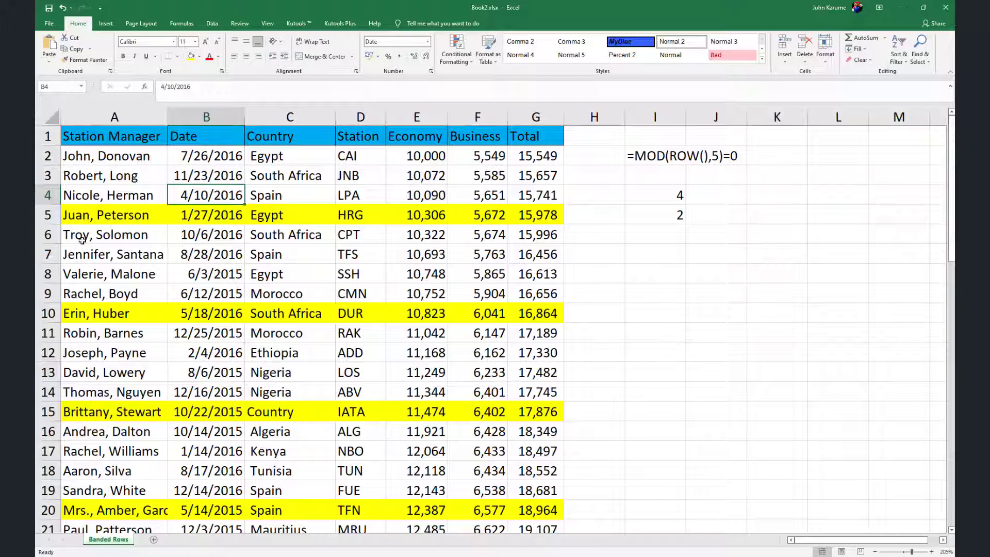
{"action": "left_click", "coordinate": [47, 235]}
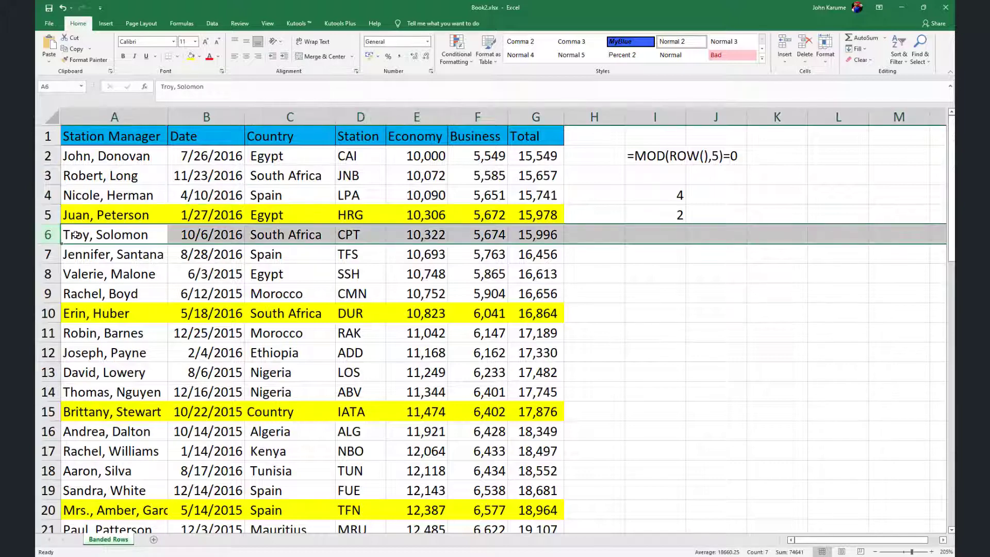
{"action": "left_click", "coordinate": [61, 260]}
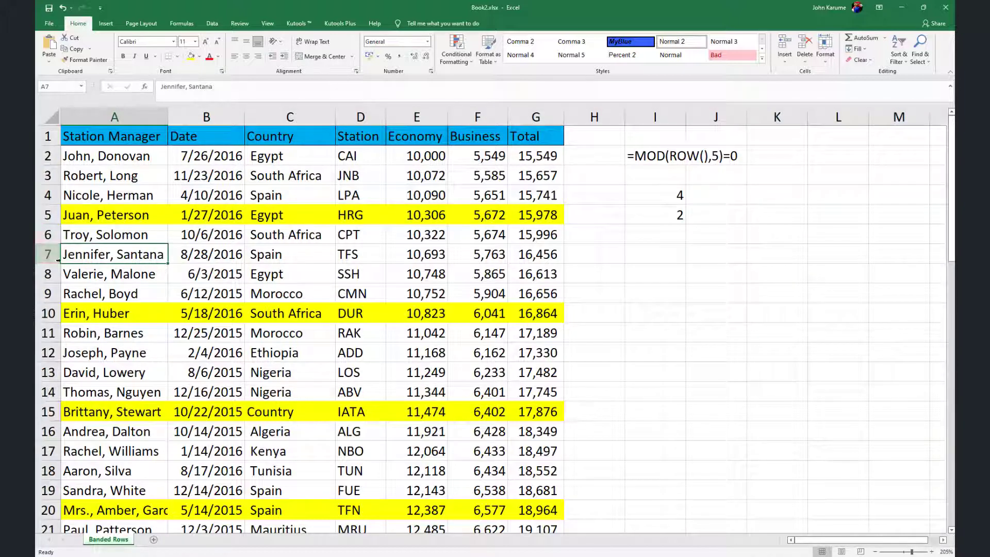
{"action": "left_click", "coordinate": [47, 313]}
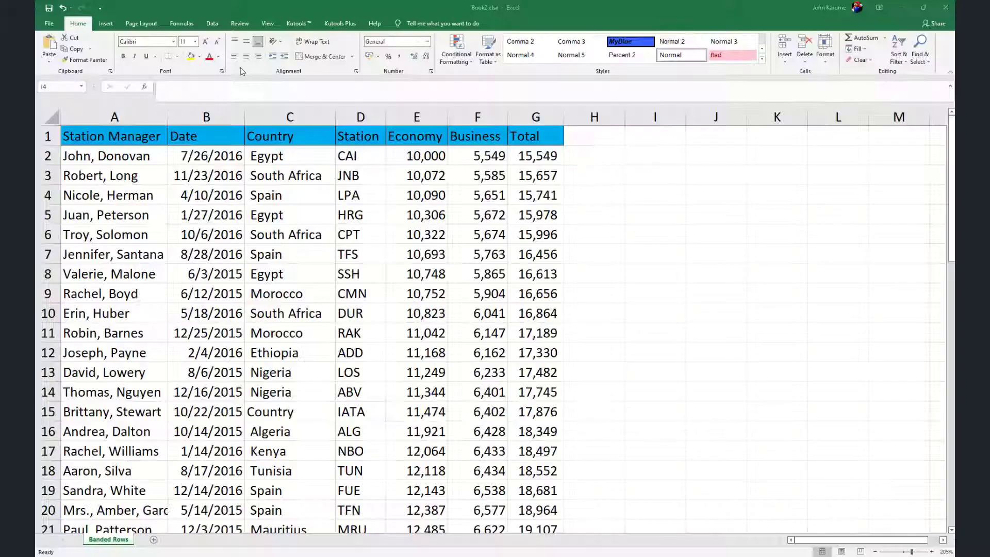
Convert the data range A1:G56 into a table with headers
{"action": "left_click", "coordinate": [304, 217]}
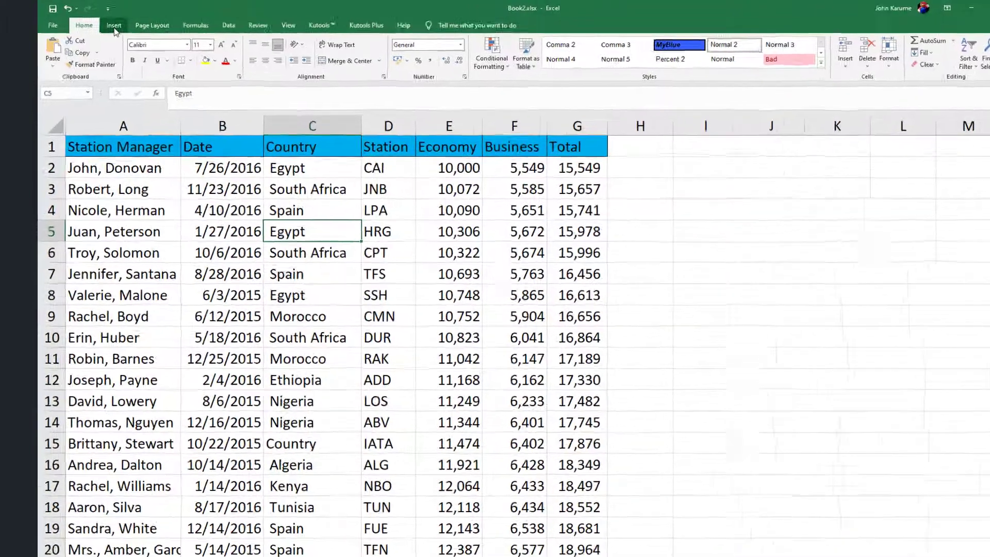
{"action": "left_click", "coordinate": [106, 23]}
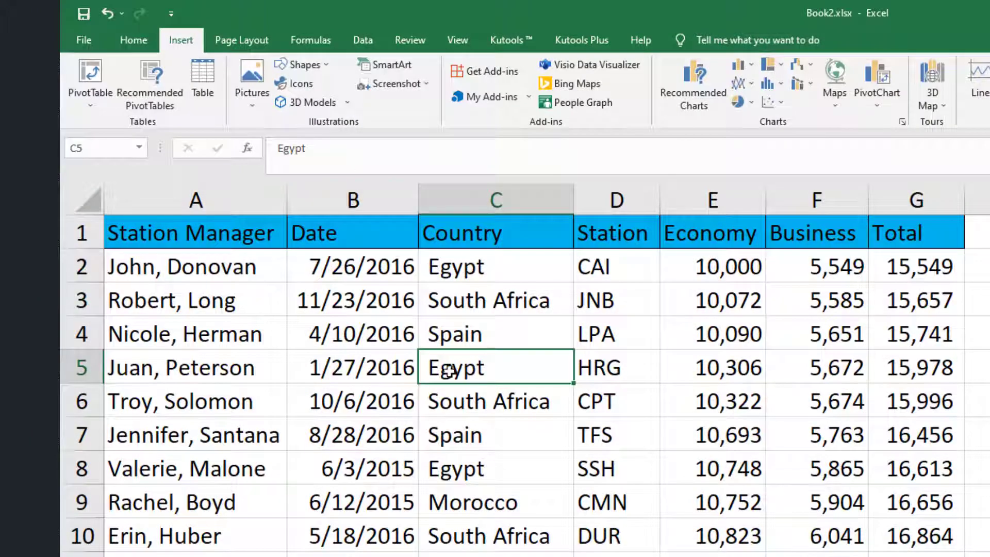
{"action": "left_click", "coordinate": [206, 79]}
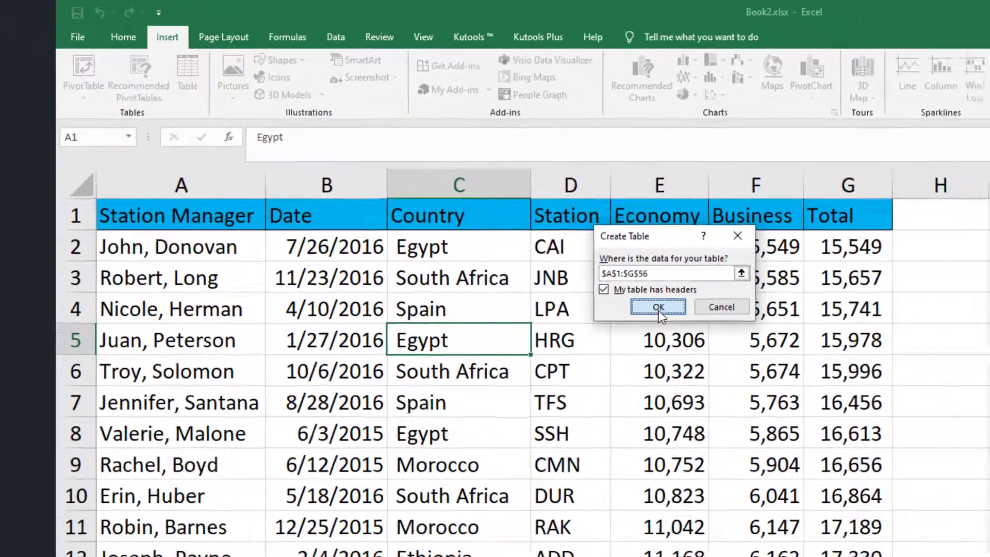
{"action": "left_click", "coordinate": [712, 333]}
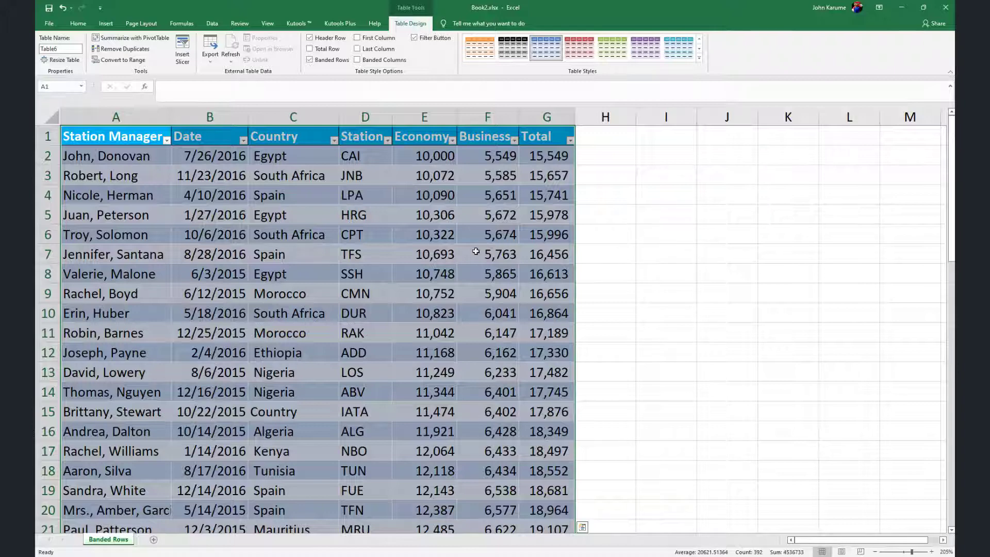
Browse the available table styles without applying one, and undo the table conversion
{"action": "left_click", "coordinate": [699, 58]}
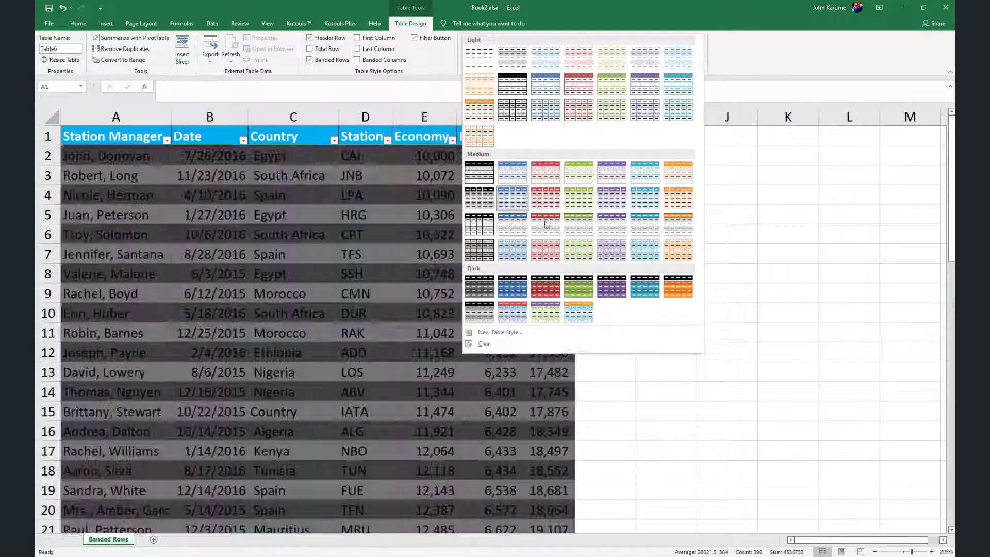
{"action": "key", "text": "Escape"}
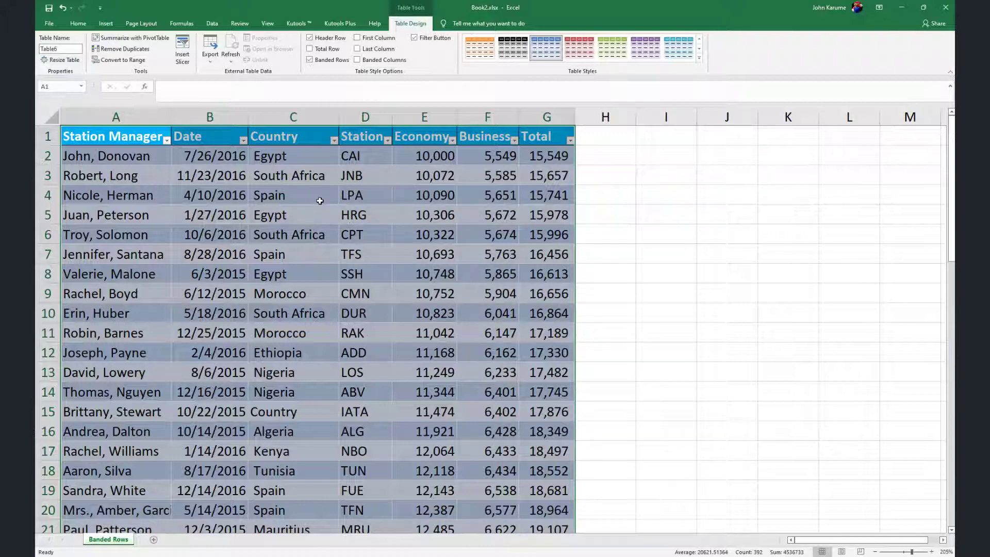
{"action": "key", "text": "ctrl+z"}
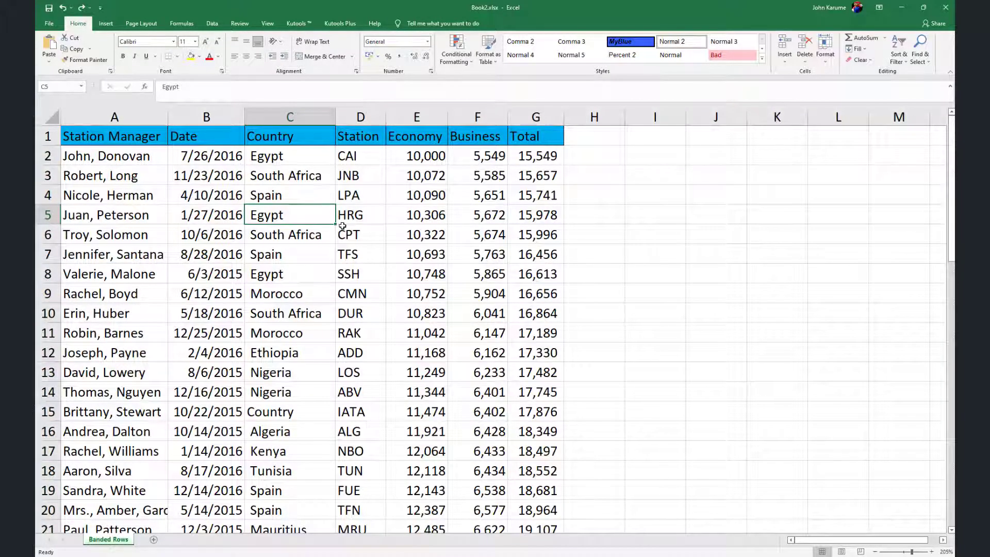
{"action": "left_click", "coordinate": [55, 218]}
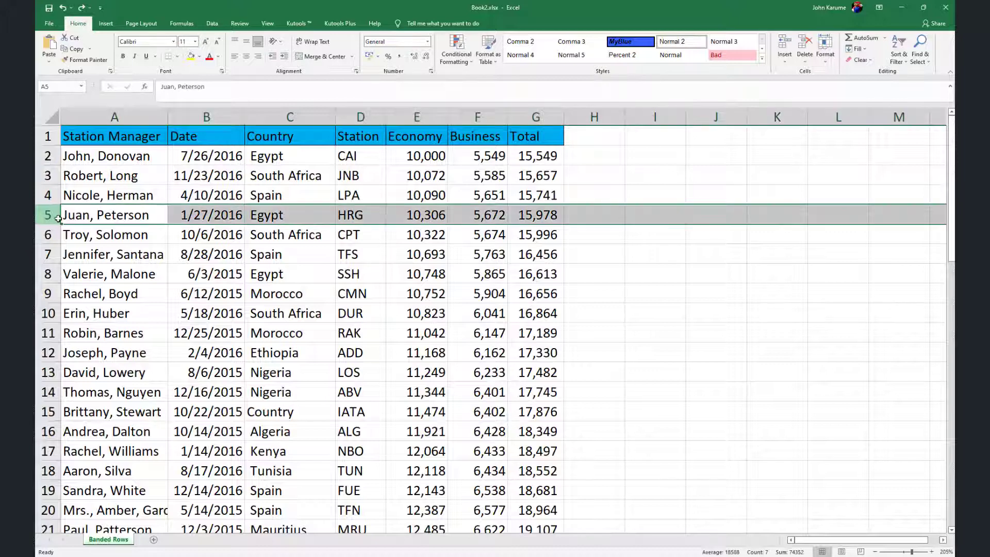
{"action": "left_click", "coordinate": [91, 261]}
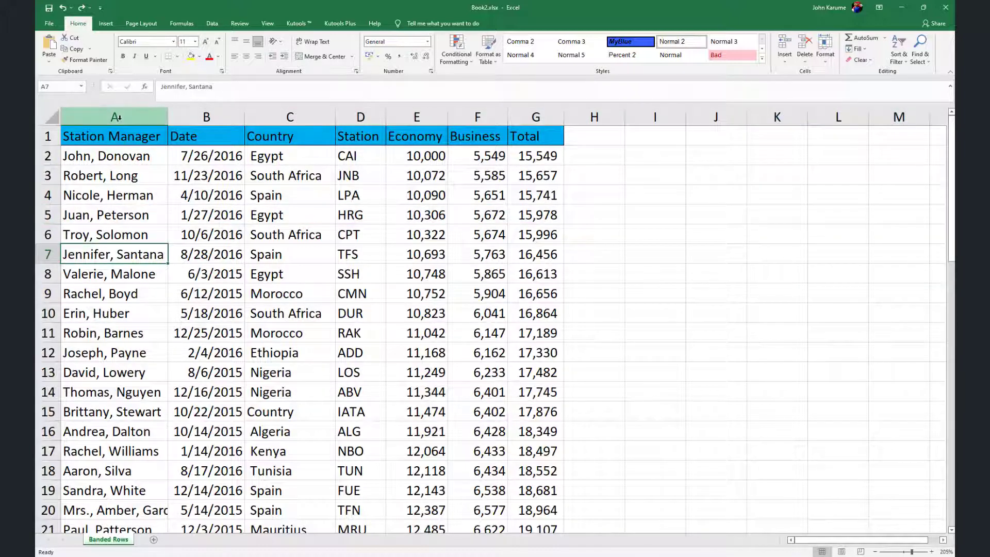
{"action": "left_click_drag", "start_coordinate": [118, 117], "coordinate": [527, 234]}
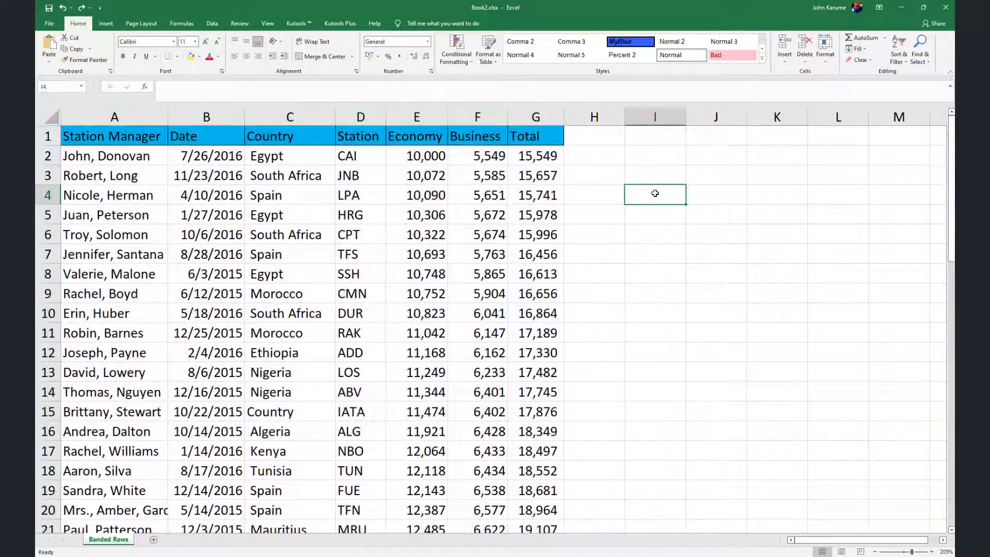
Enter a ROW formula in cell I4 that references cell G4
{"action": "left_click", "coordinate": [655, 193]}
{"action": "type", "text": "=ROW"}
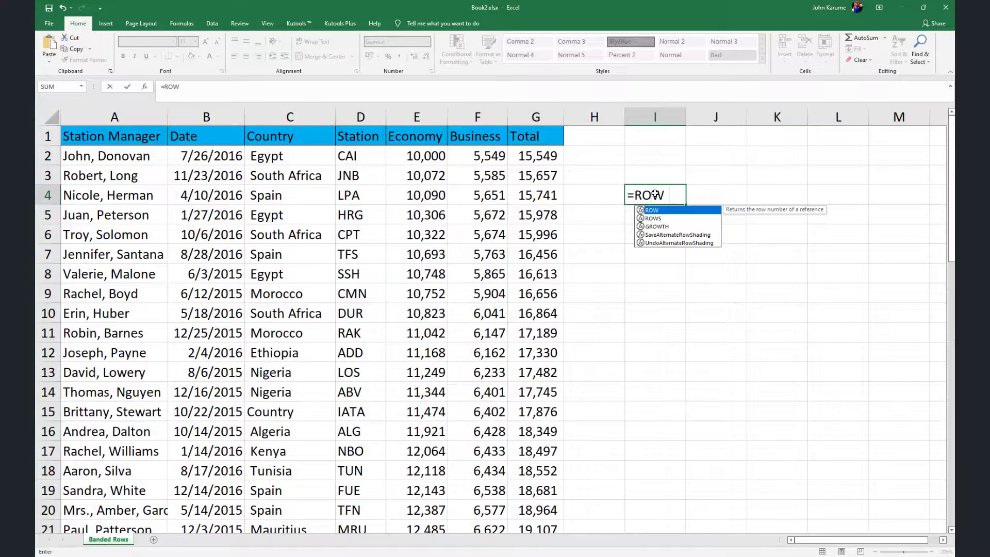
{"action": "type", "text": "("}
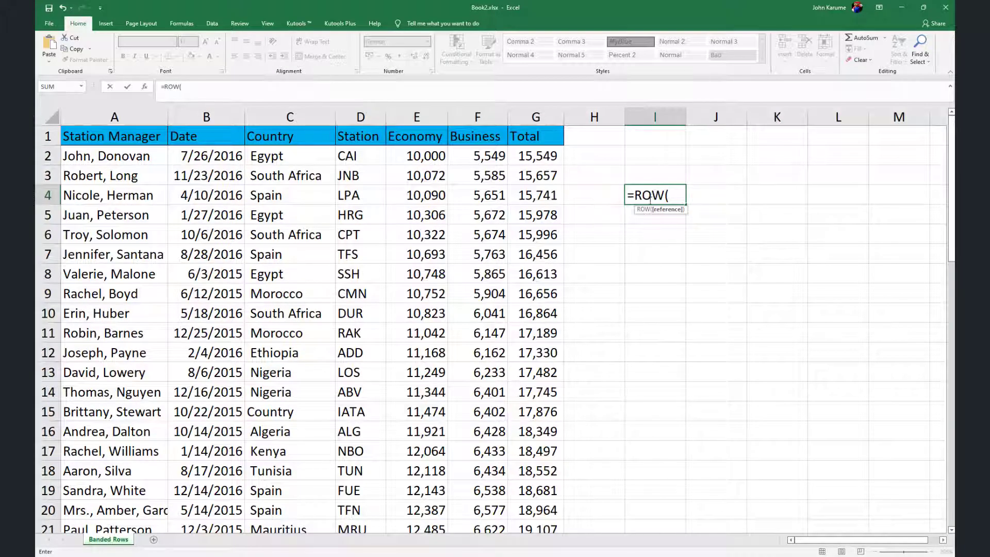
{"action": "left_click", "coordinate": [552, 195]}
{"action": "key", "text": "Return"}
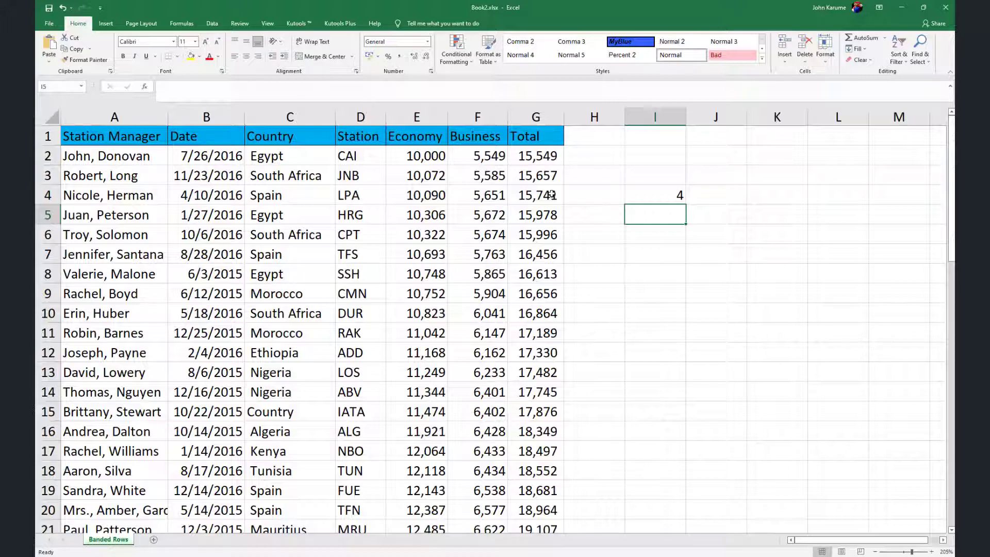
Enter =MOD(12,5) in cell I5 to compute the remainder of dividing 12 by 5
{"action": "type", "text": "="}
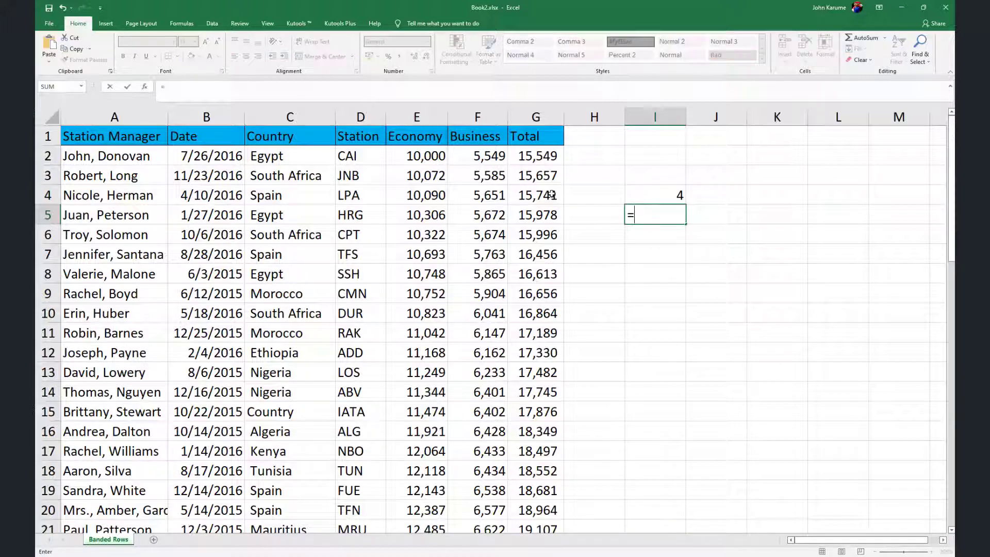
{"action": "type", "text": "MOD("}
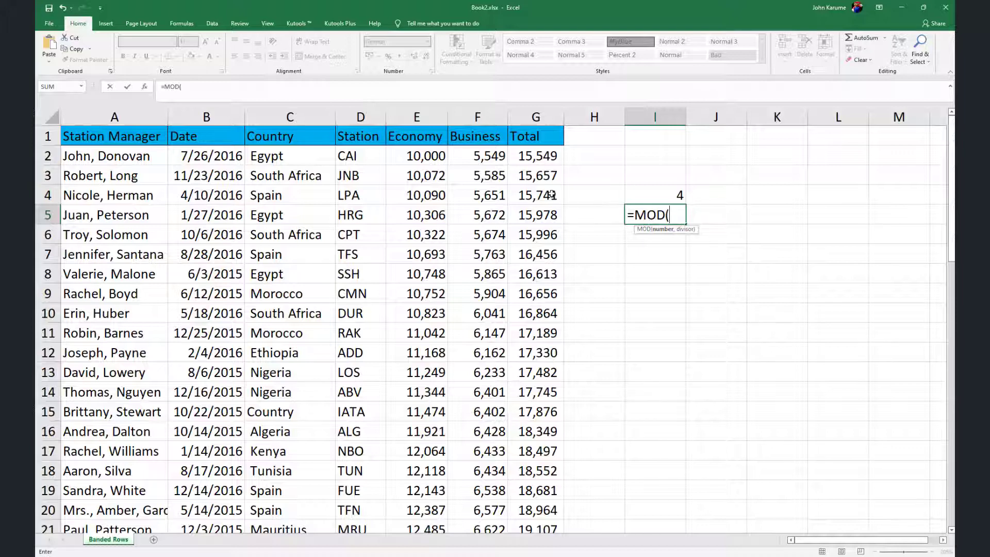
{"action": "type", "text": "12,5"}
{"action": "key", "text": "Return"}
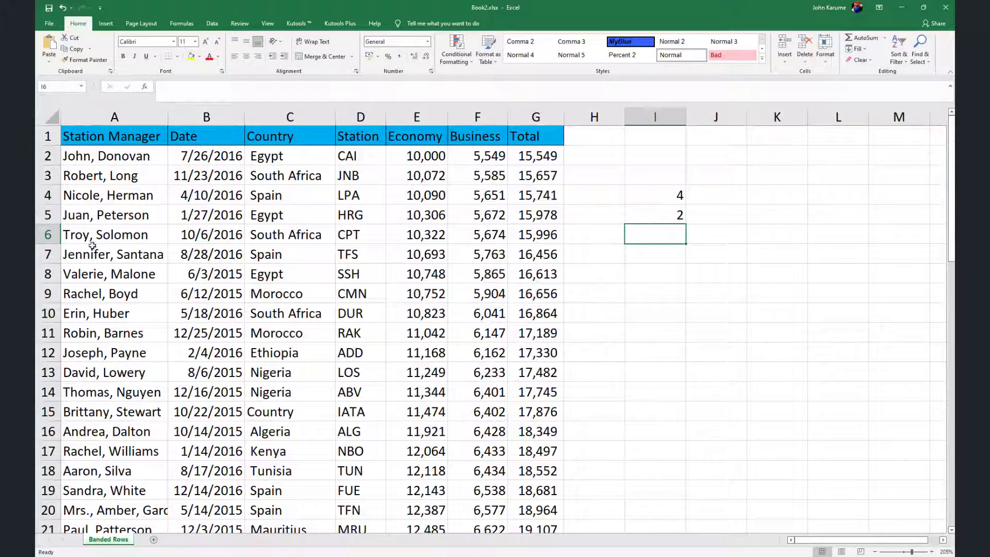
{"action": "left_click", "coordinate": [48, 214]}
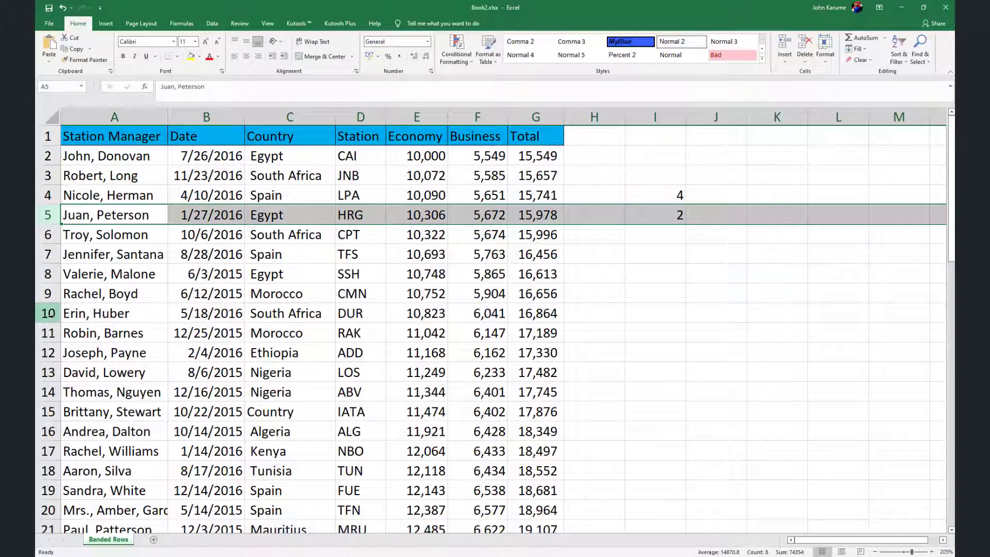
{"action": "left_click", "coordinate": [49, 313]}
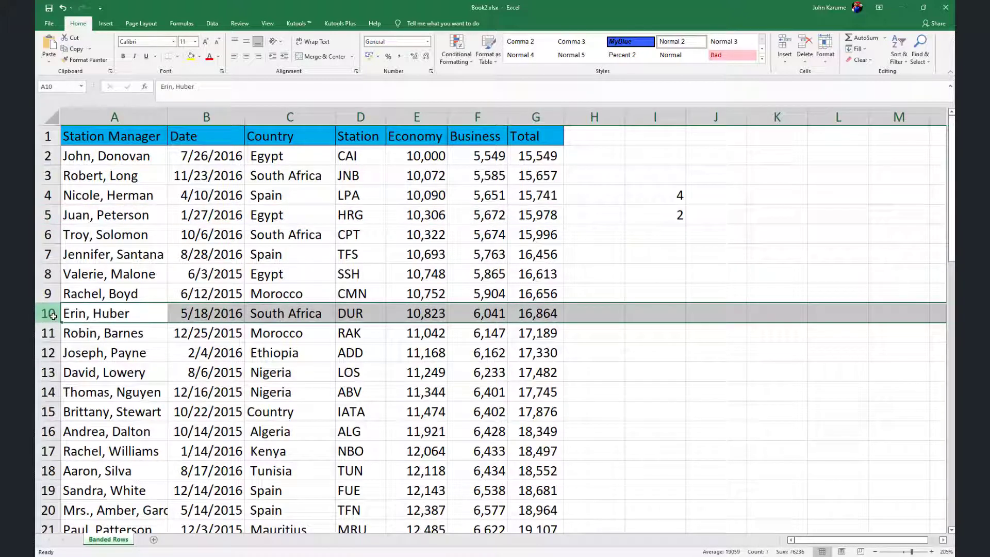
{"action": "left_click", "coordinate": [48, 411]}
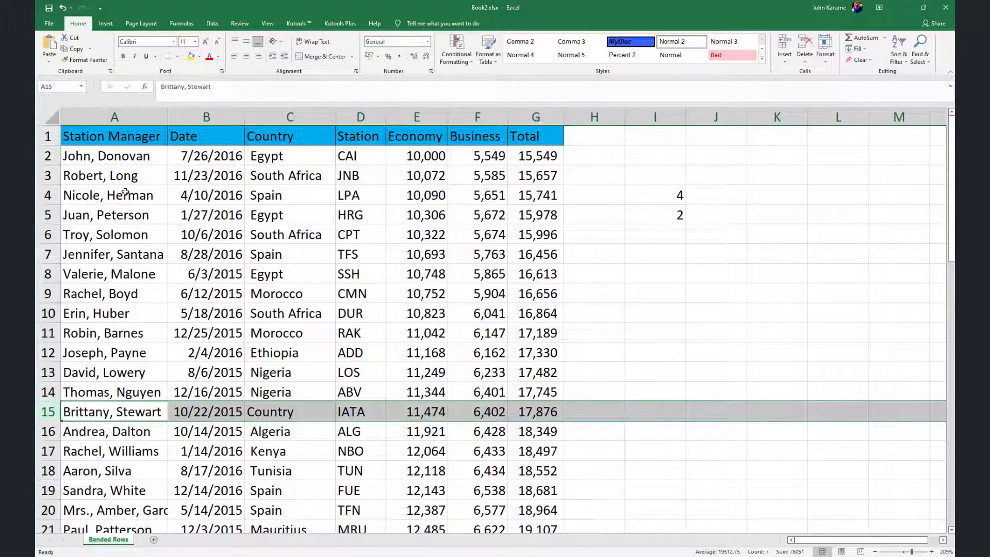
Start a new conditional formatting rule for columns A through G that uses a formula to determine which cells to format
{"action": "left_click_drag", "start_coordinate": [91, 114], "coordinate": [542, 196]}
{"action": "left_click", "coordinate": [457, 49]}
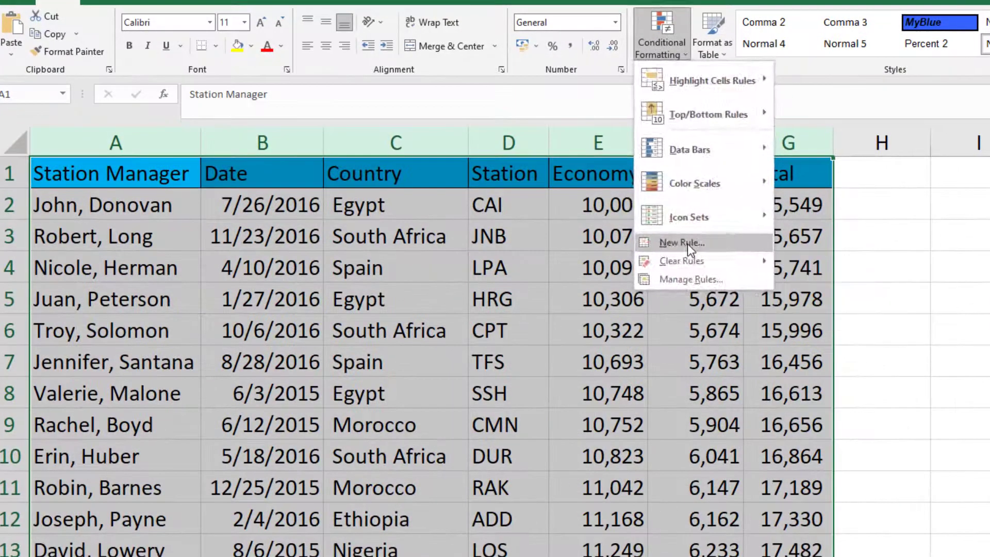
{"action": "left_click", "coordinate": [476, 182]}
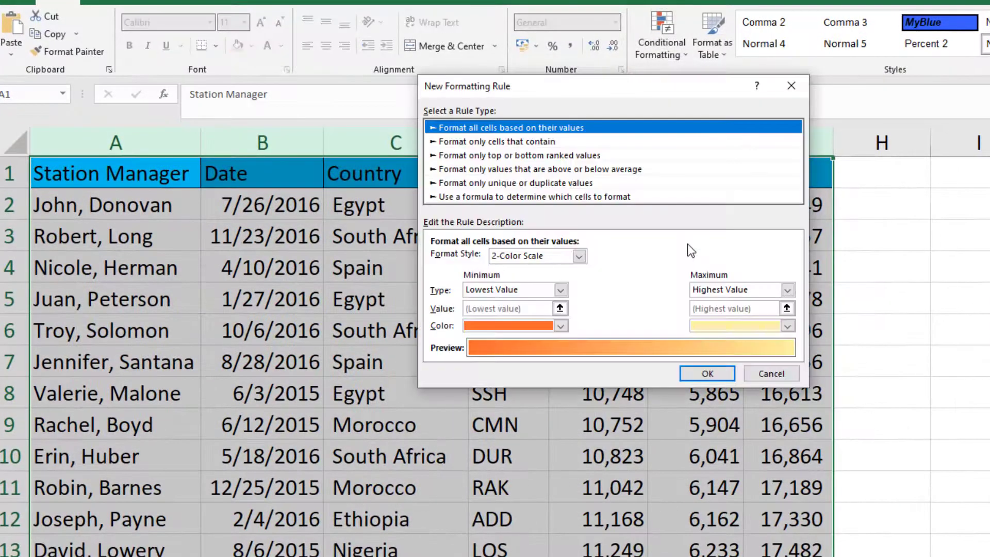
{"action": "left_click", "coordinate": [542, 199]}
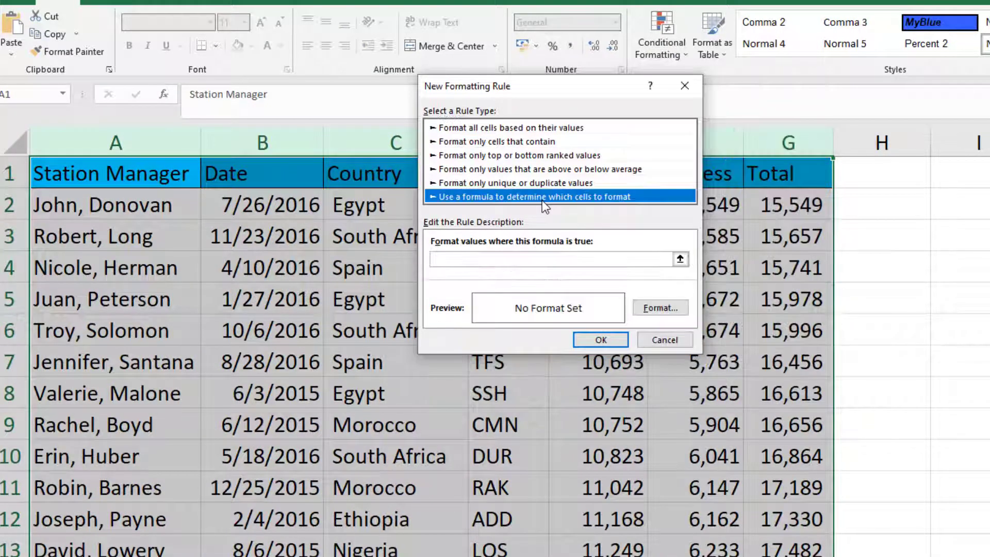
Set the rule's formula to =MOD(ROW(),5)=0 and copy the formula text
{"action": "left_click", "coordinate": [506, 258]}
{"action": "type", "text": "="}
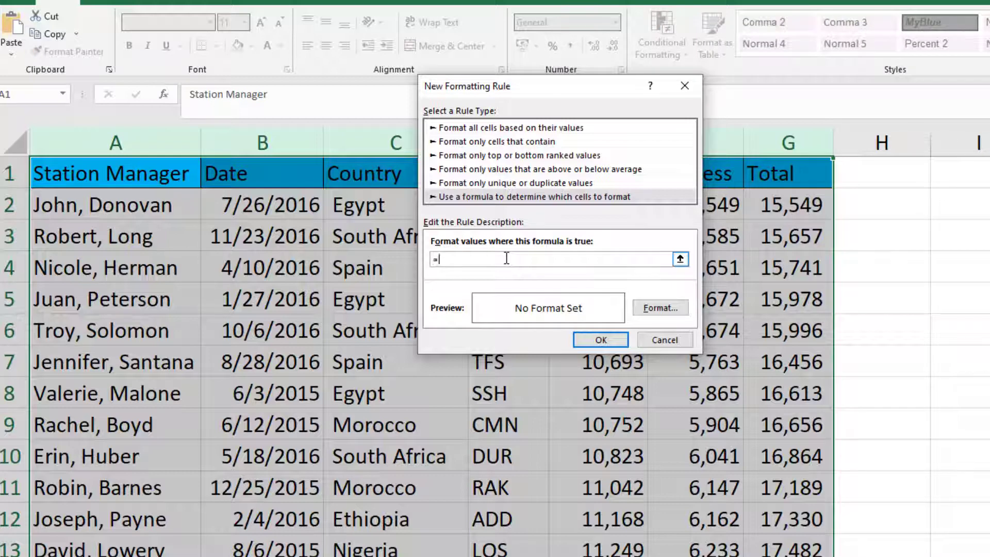
{"action": "type", "text": "MOD("}
{"action": "type", "text": "OW(),5"}
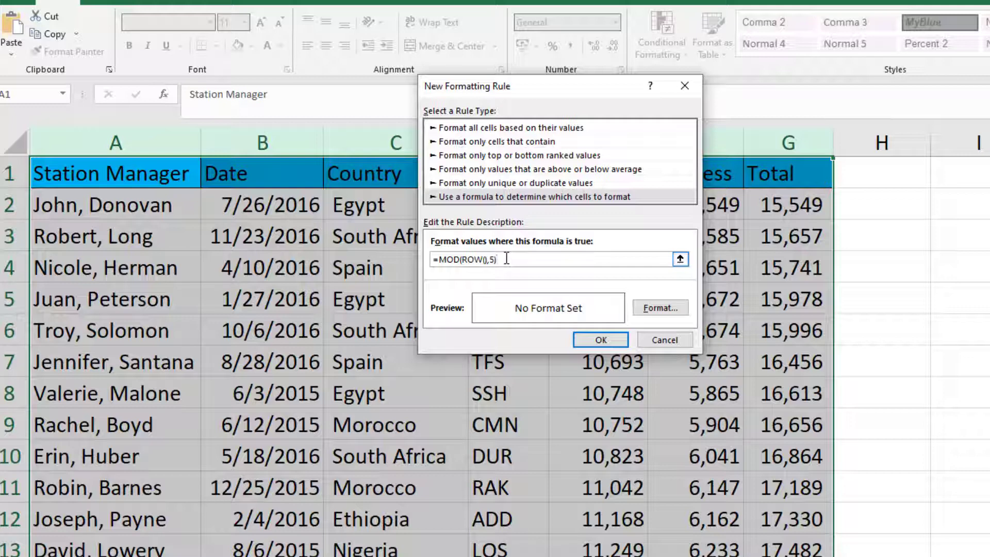
{"action": "type", "text": "=0"}
{"action": "left_click_drag", "start_coordinate": [513, 260], "coordinate": [433, 259]}
{"action": "right_click", "coordinate": [441, 256]}
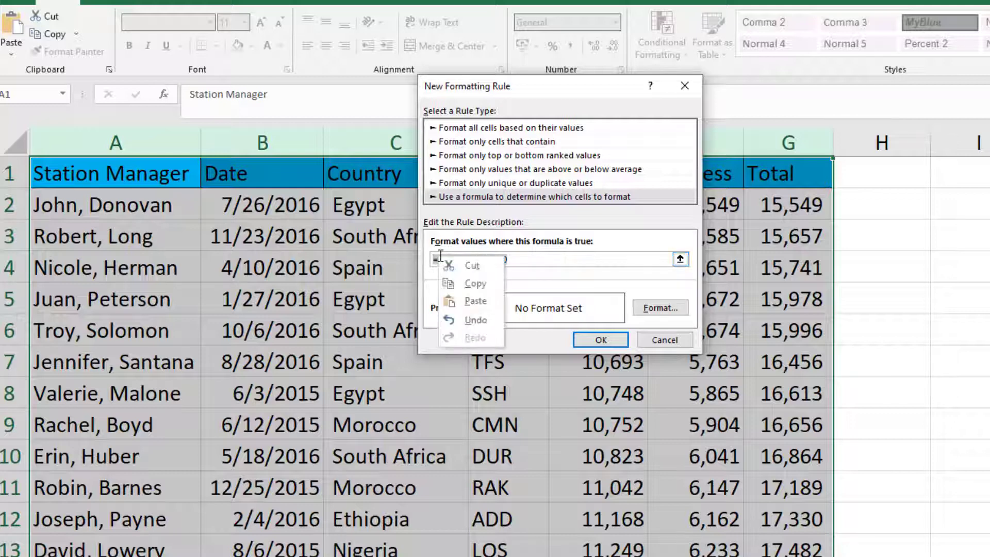
{"action": "left_click", "coordinate": [474, 283]}
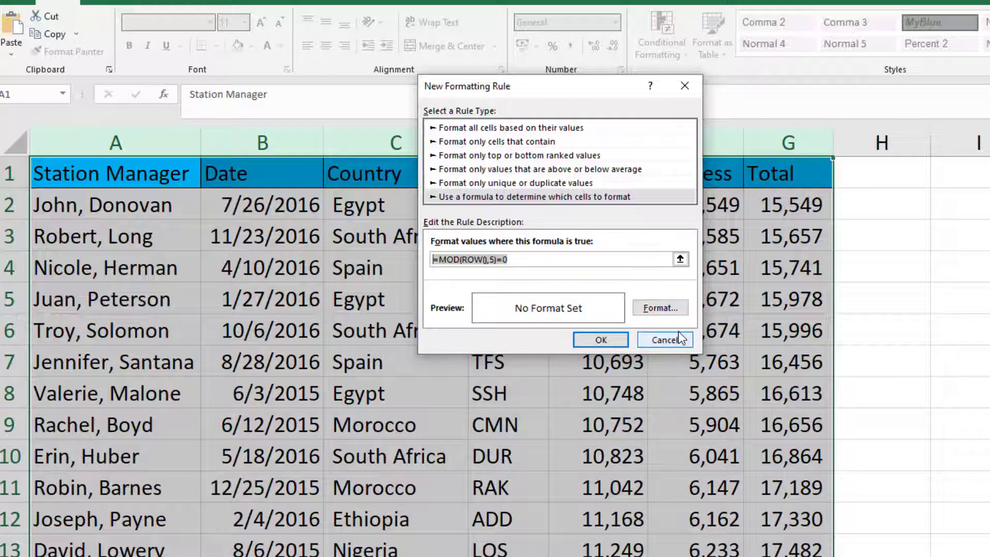
Give the rule a yellow background fill and apply it to the selected columns
{"action": "left_click", "coordinate": [668, 314]}
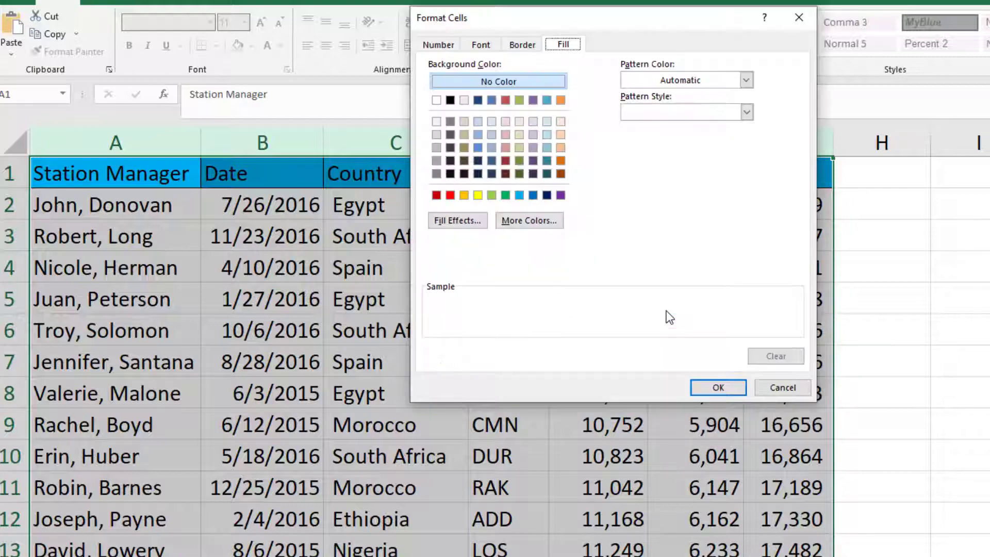
{"action": "left_click", "coordinate": [478, 199]}
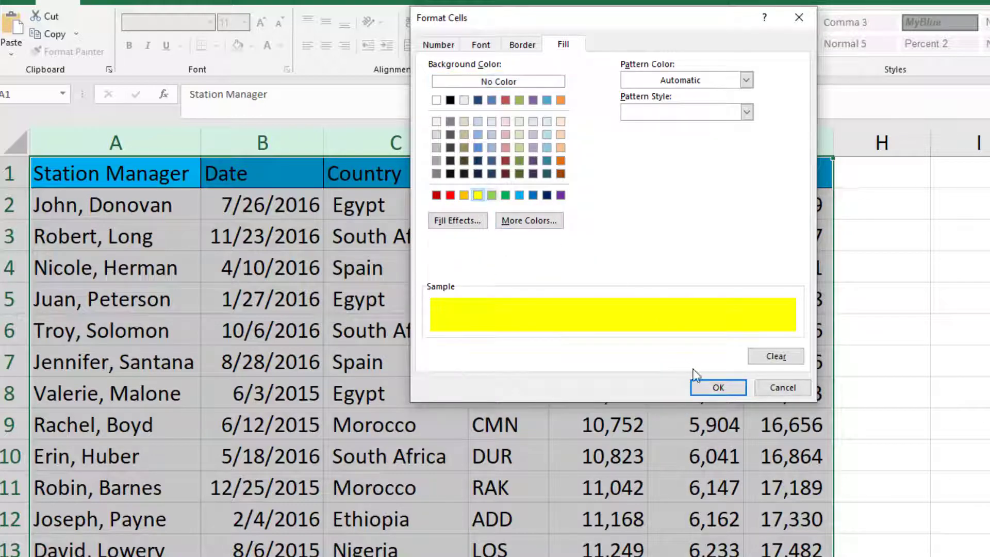
{"action": "left_click", "coordinate": [708, 388]}
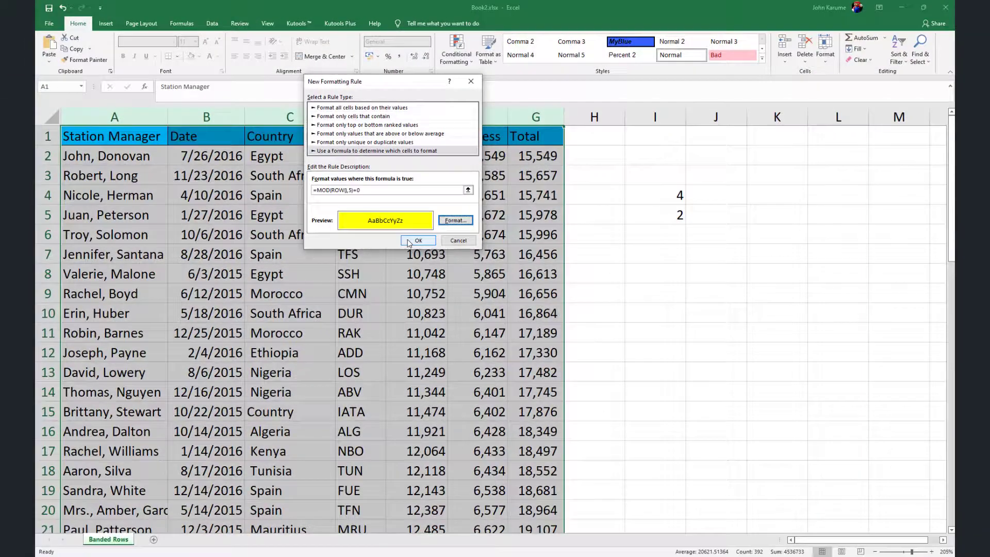
{"action": "left_click", "coordinate": [601, 340]}
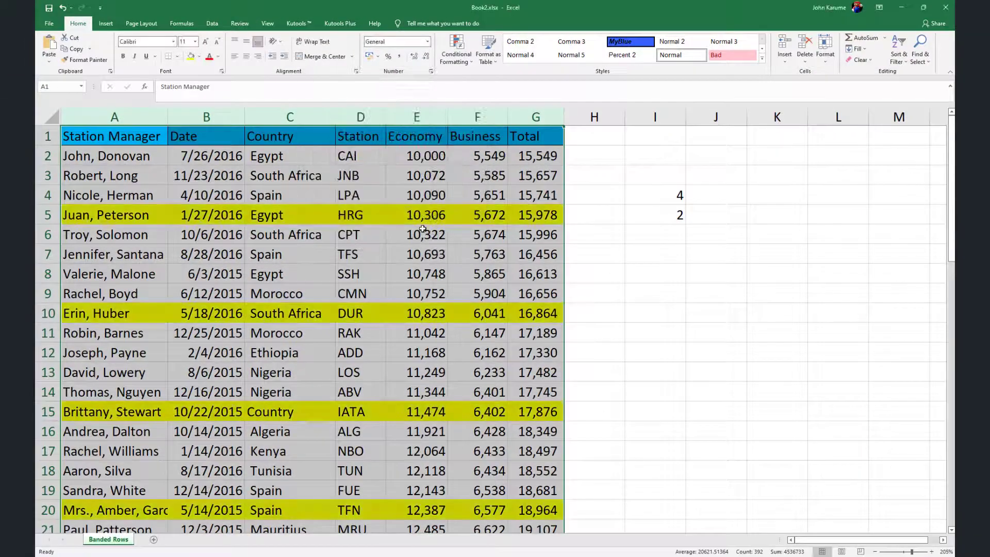
Paste the copied rule formula =MOD(ROW(),5)=0 as text into cell I2
{"action": "double_click", "coordinate": [632, 156]}
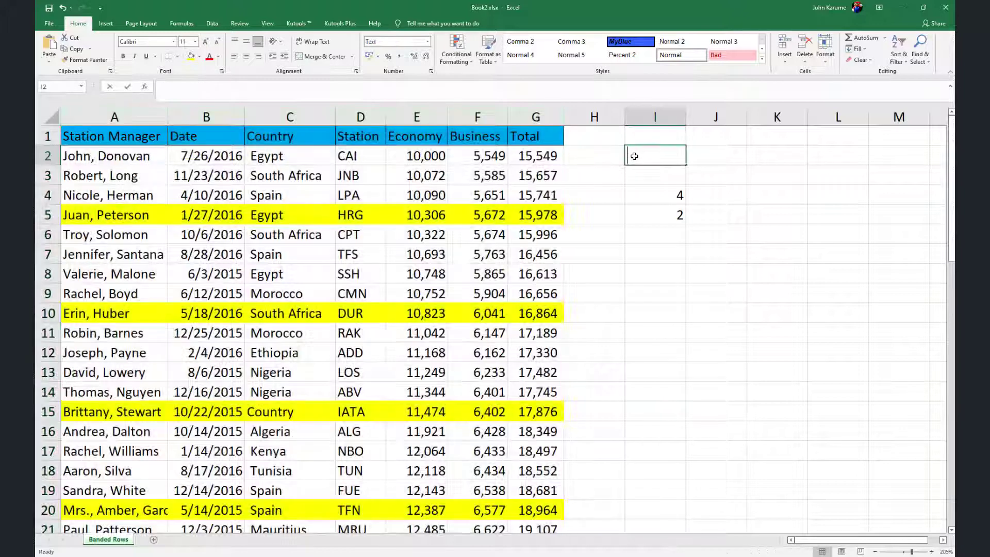
{"action": "key", "text": "ctrl+v"}
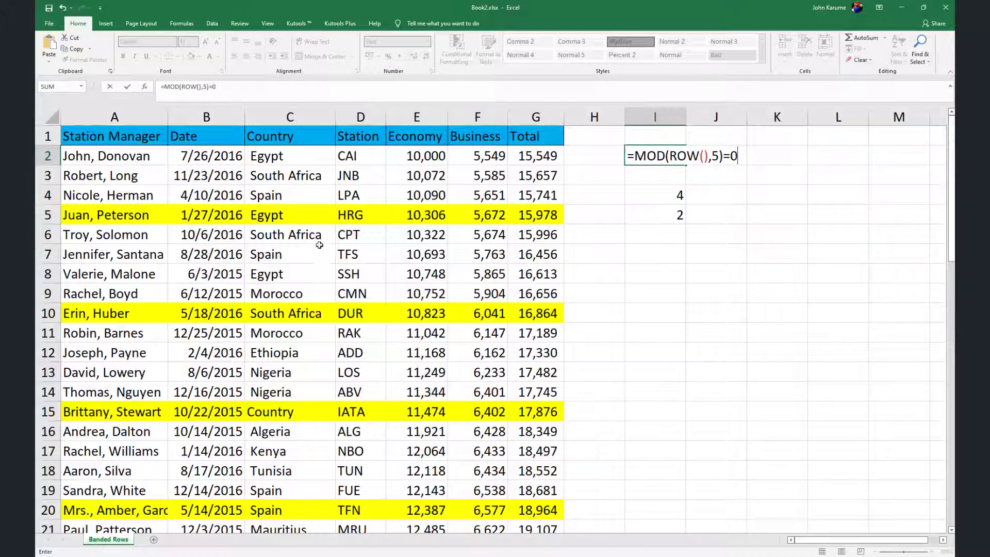
{"action": "left_click_drag", "start_coordinate": [117, 118], "coordinate": [283, 133]}
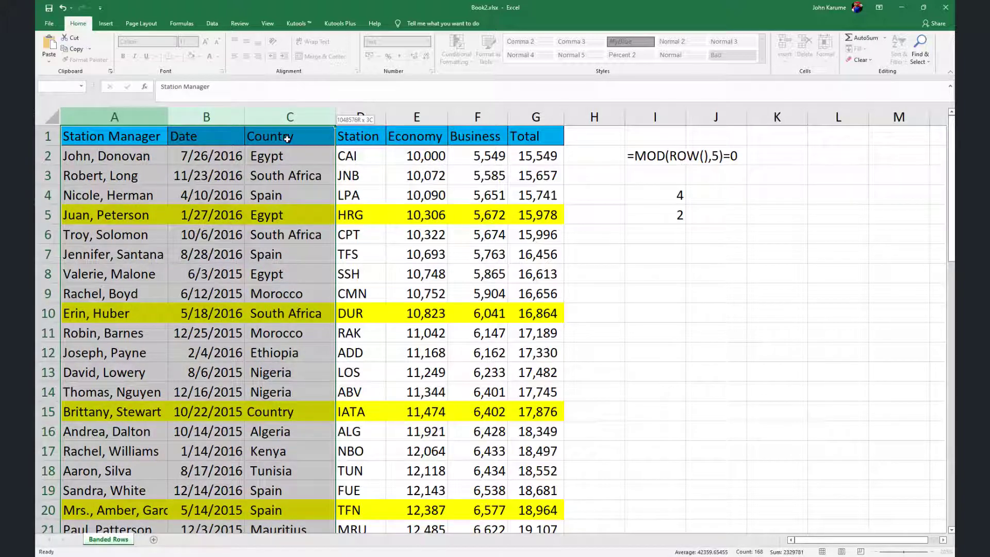
{"action": "left_click", "coordinate": [206, 188]}
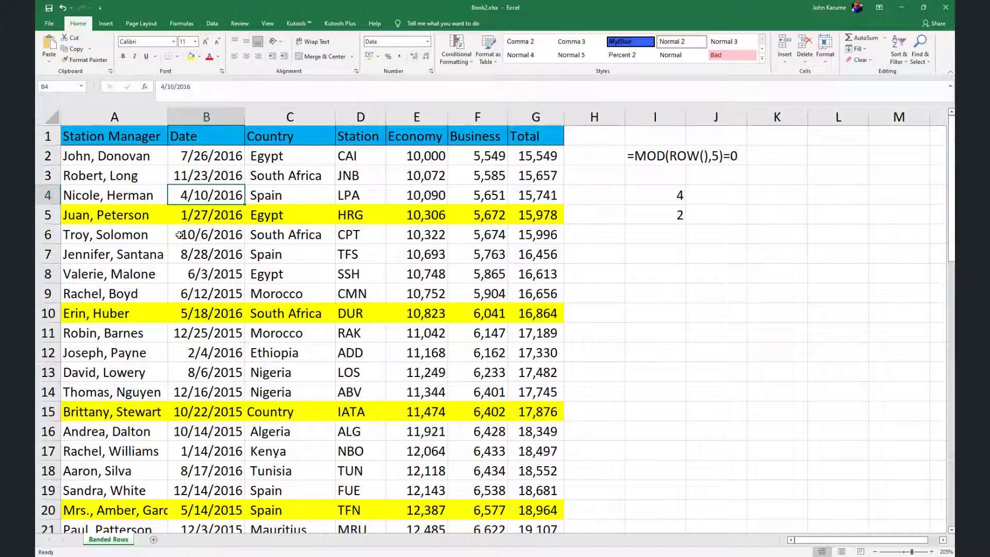
Delete row 7 of the station data to test the banding formatting rule
{"action": "left_click", "coordinate": [64, 256]}
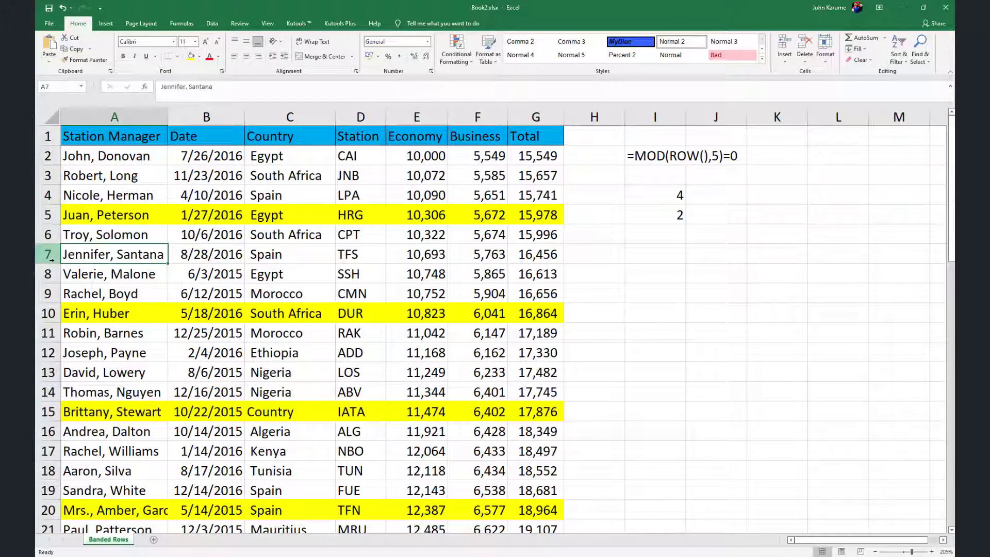
{"action": "left_click", "coordinate": [48, 313]}
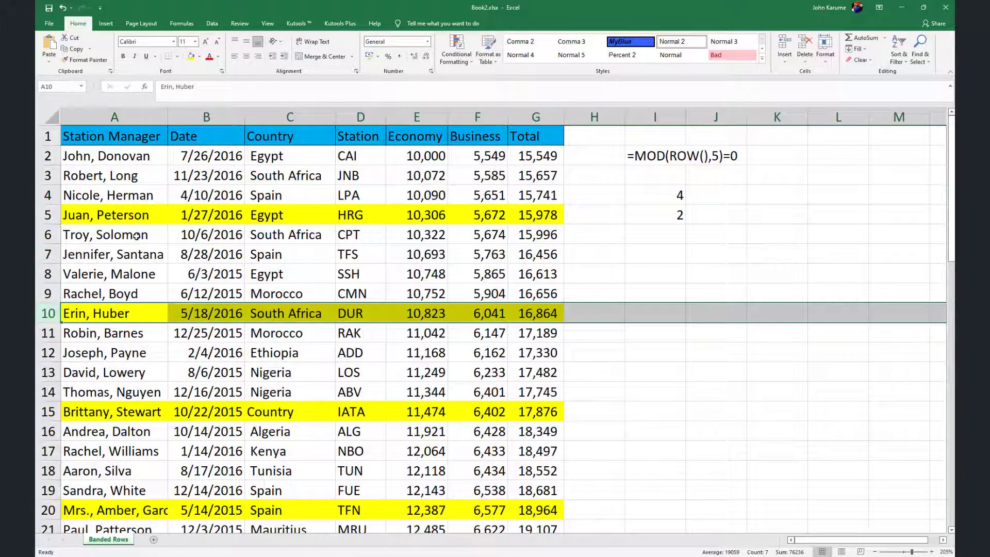
{"action": "right_click", "coordinate": [47, 253]}
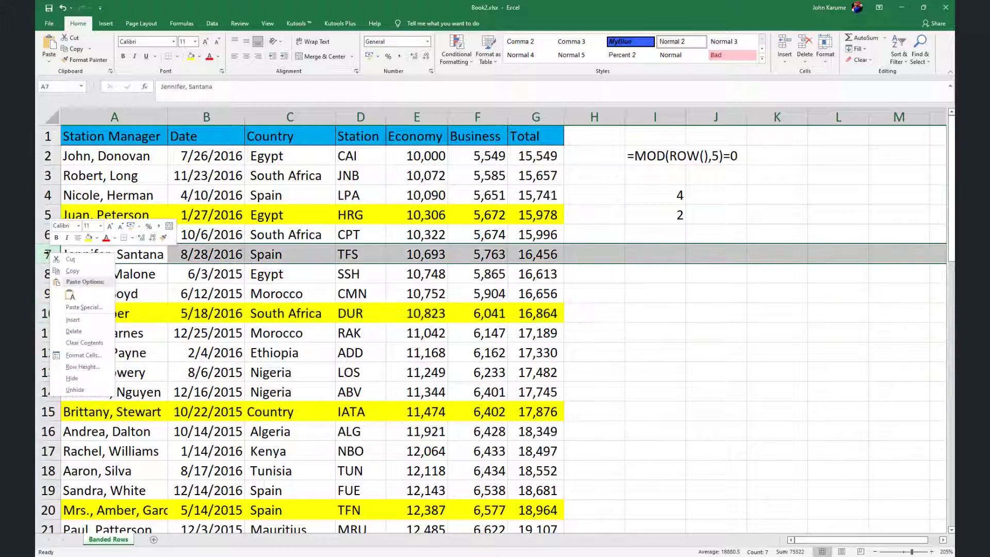
{"action": "left_click", "coordinate": [81, 332]}
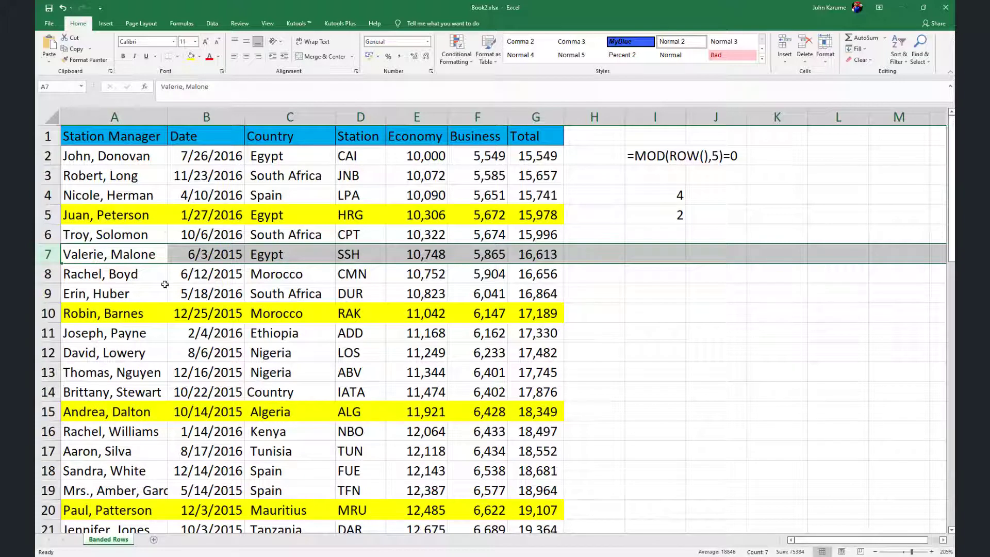
{"action": "left_click", "coordinate": [107, 233]}
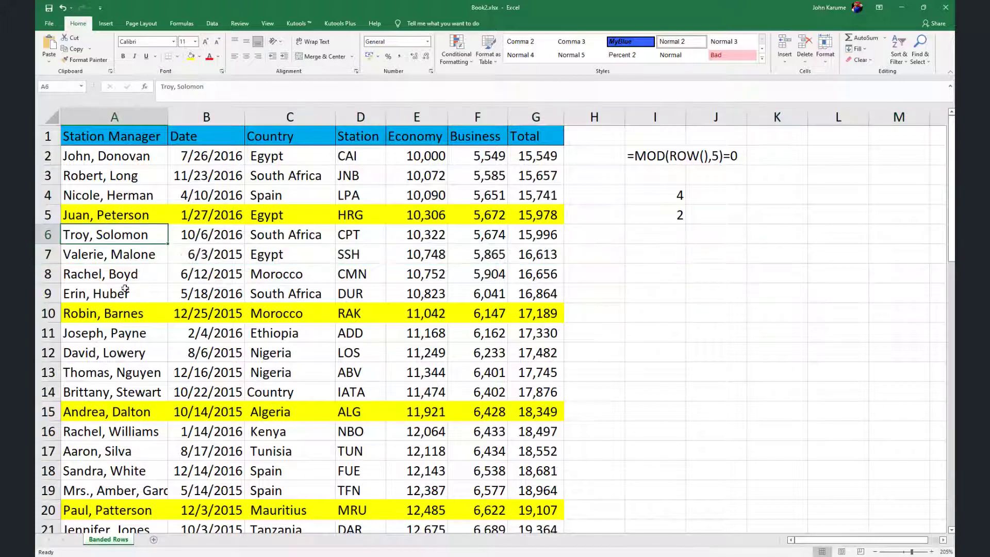
{"action": "left_click", "coordinate": [179, 287]}
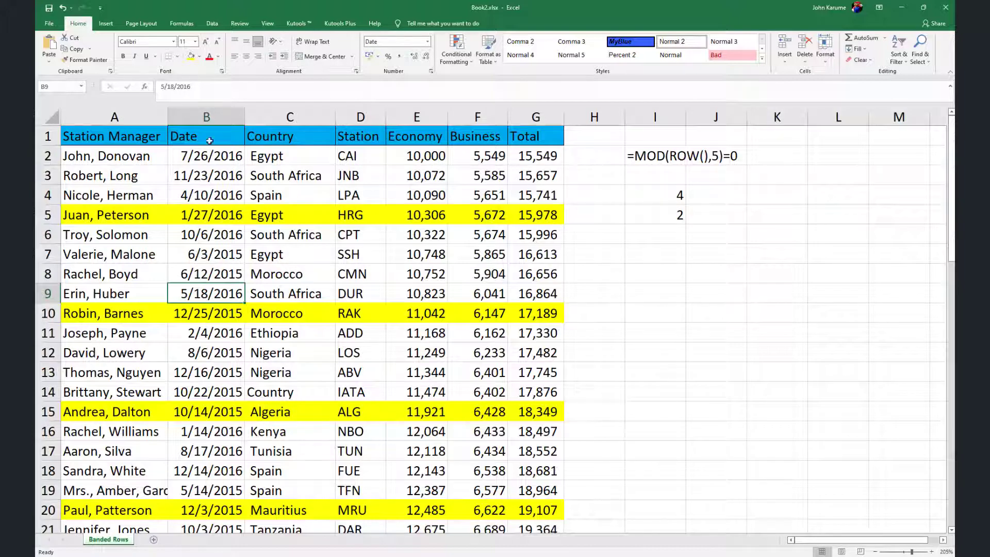
Edit the conditional formatting rule on columns A through G to use the formula =MOD(ROW(),4)=0 and apply it
{"action": "left_click_drag", "start_coordinate": [108, 108], "coordinate": [537, 117]}
{"action": "left_click", "coordinate": [456, 49]}
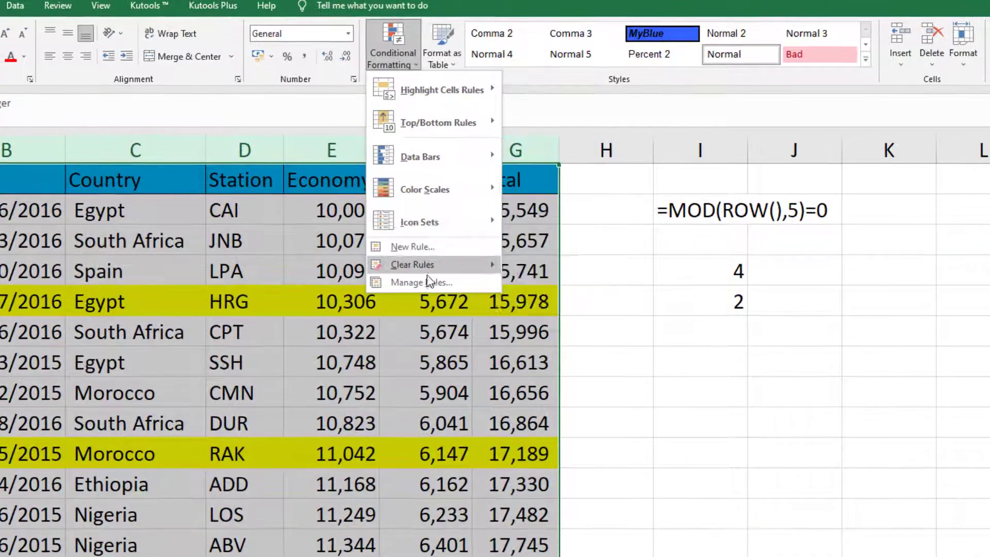
{"action": "left_click", "coordinate": [450, 238]}
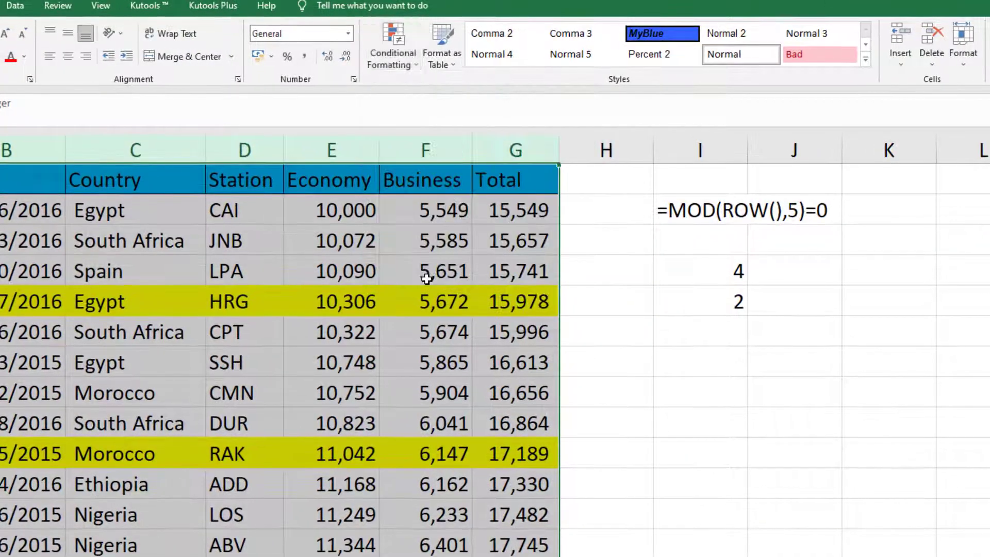
{"action": "left_click", "coordinate": [176, 165]}
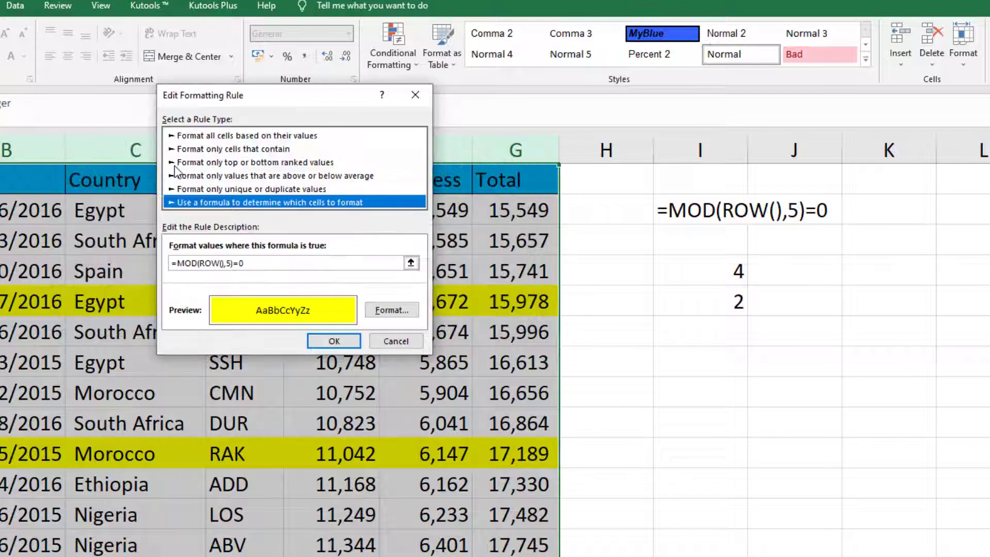
{"action": "left_click", "coordinate": [232, 262]}
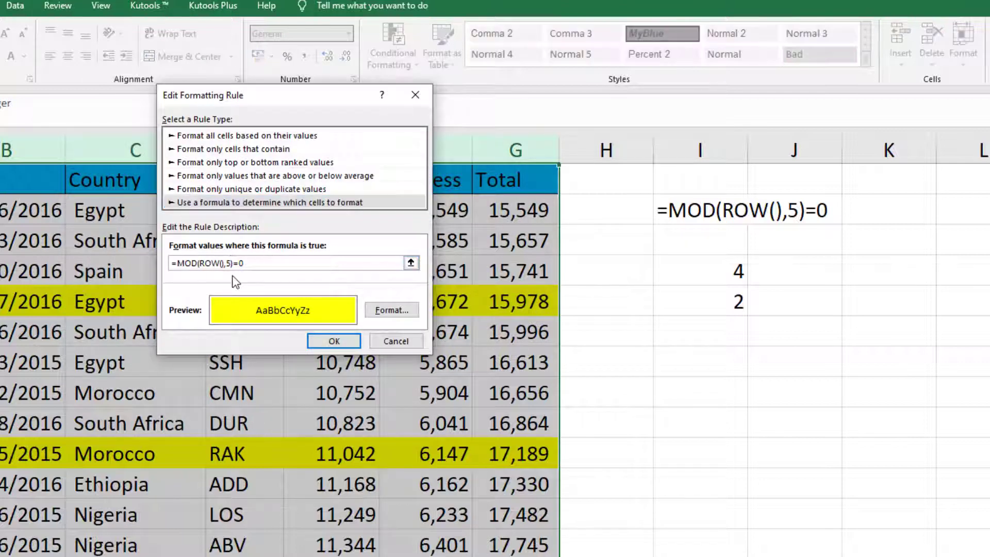
{"action": "key", "text": "BackSpace"}
{"action": "type", "text": "4"}
{"action": "left_click", "coordinate": [323, 345]}
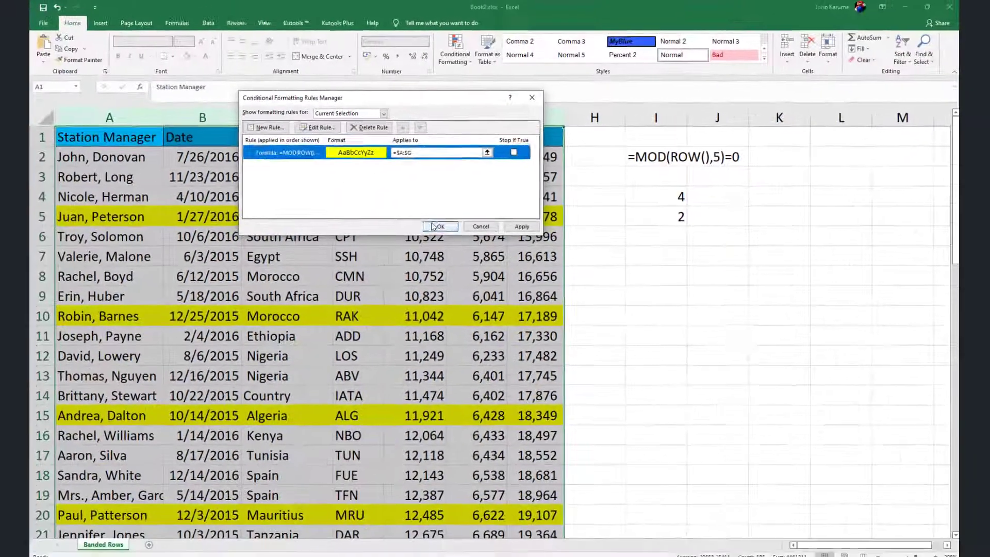
{"action": "left_click", "coordinate": [355, 321]}
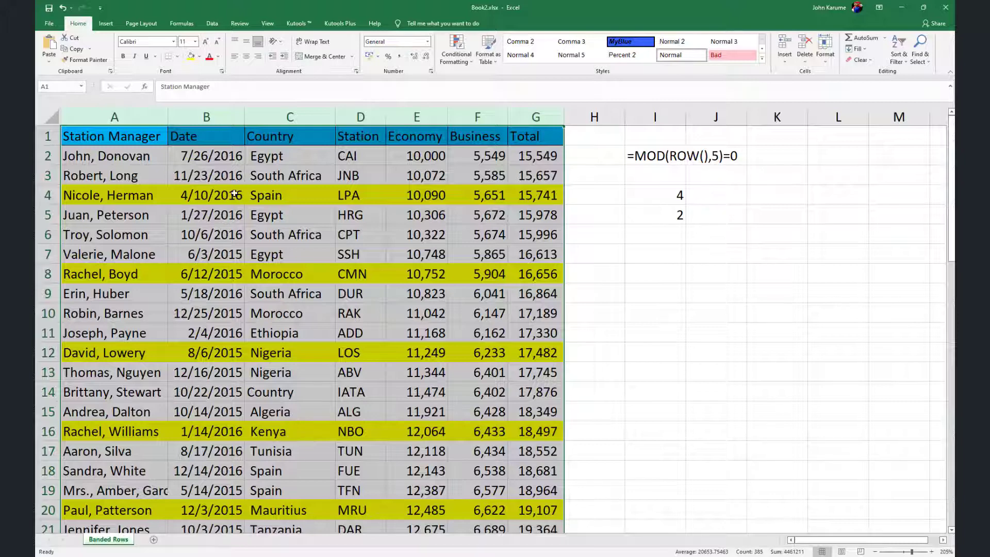
Change the formula of the formatting rule on columns A through G to =MOD(COLUMN(),2)=0, apply it and deselect the data
{"action": "left_click_drag", "start_coordinate": [127, 117], "coordinate": [536, 118]}
{"action": "left_click", "coordinate": [462, 61]}
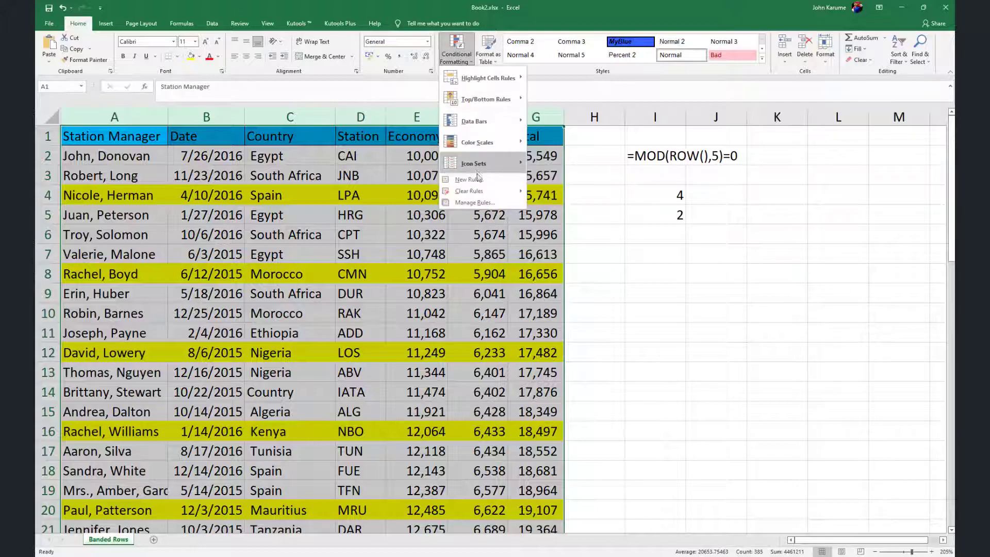
{"action": "left_click", "coordinate": [474, 203]}
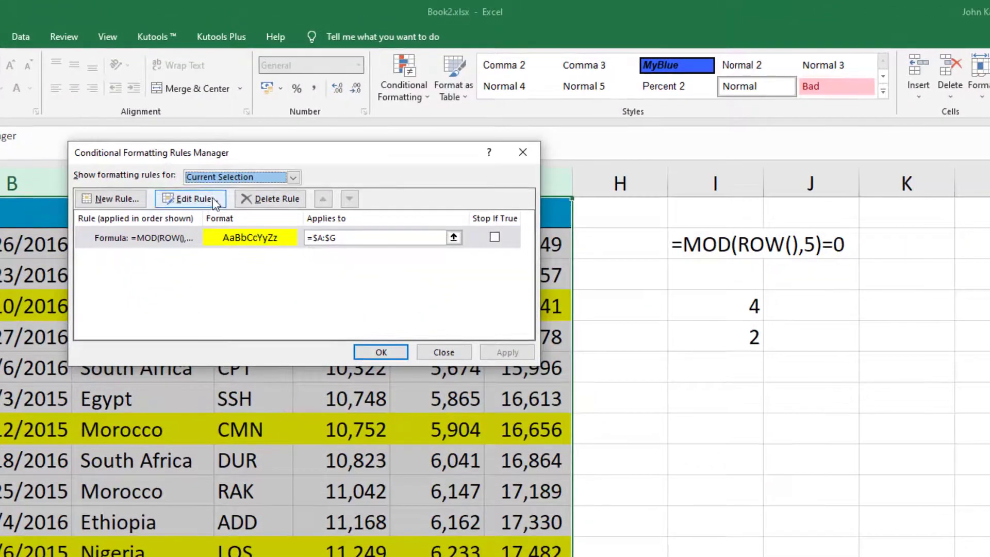
{"action": "left_click", "coordinate": [209, 197]}
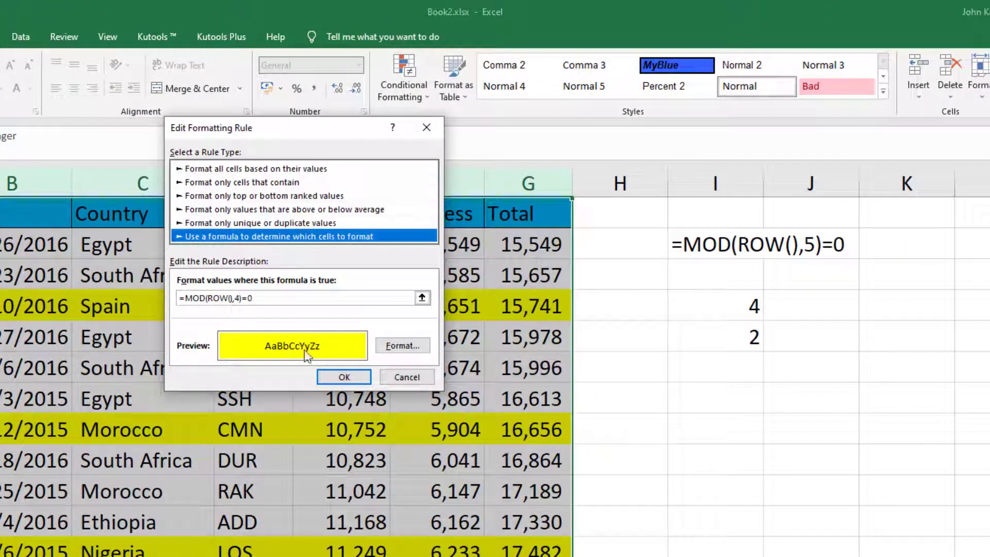
{"action": "left_click", "coordinate": [232, 299]}
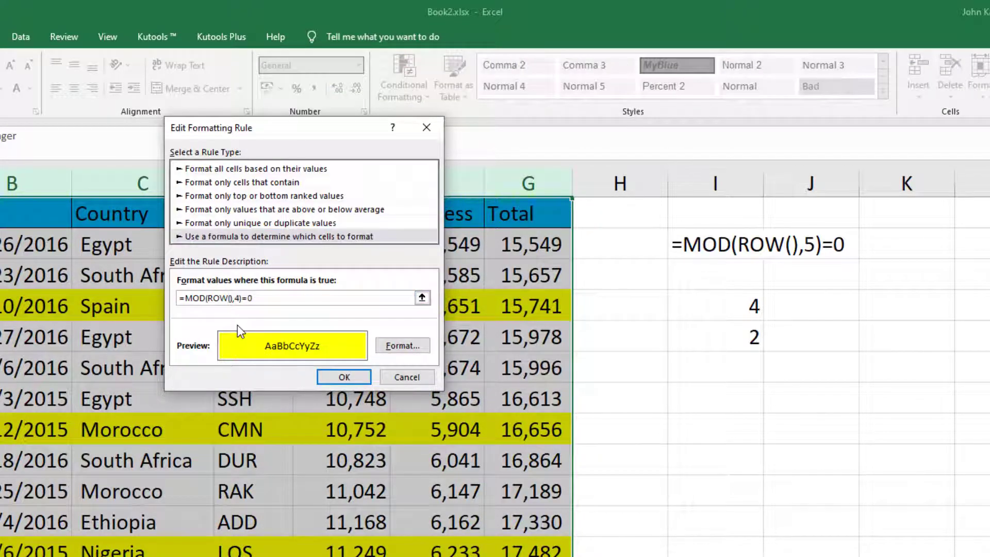
{"action": "key", "text": "BackSpace"}
{"action": "key", "text": "BackSpace"}
{"action": "left_click", "coordinate": [255, 299]}
{"action": "key", "text": "BackSpace"}
{"action": "type", "text": "2"}
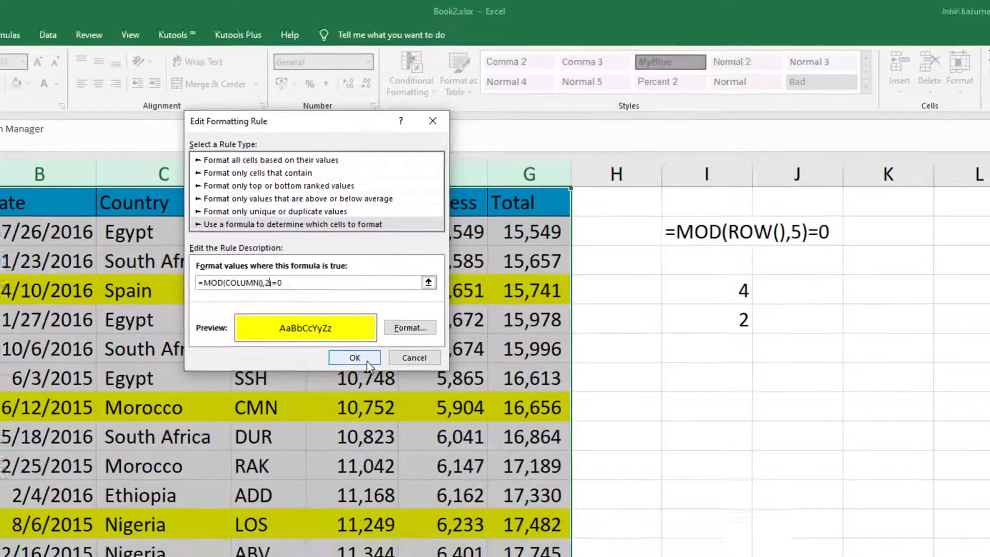
{"action": "left_click", "coordinate": [357, 381]}
{"action": "left_click", "coordinate": [441, 223]}
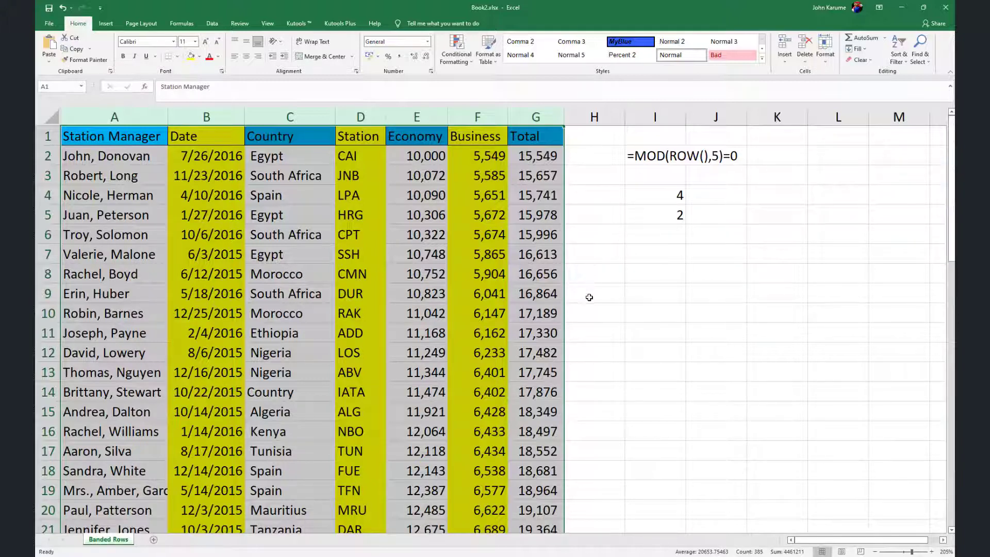
{"action": "left_click", "coordinate": [657, 273]}
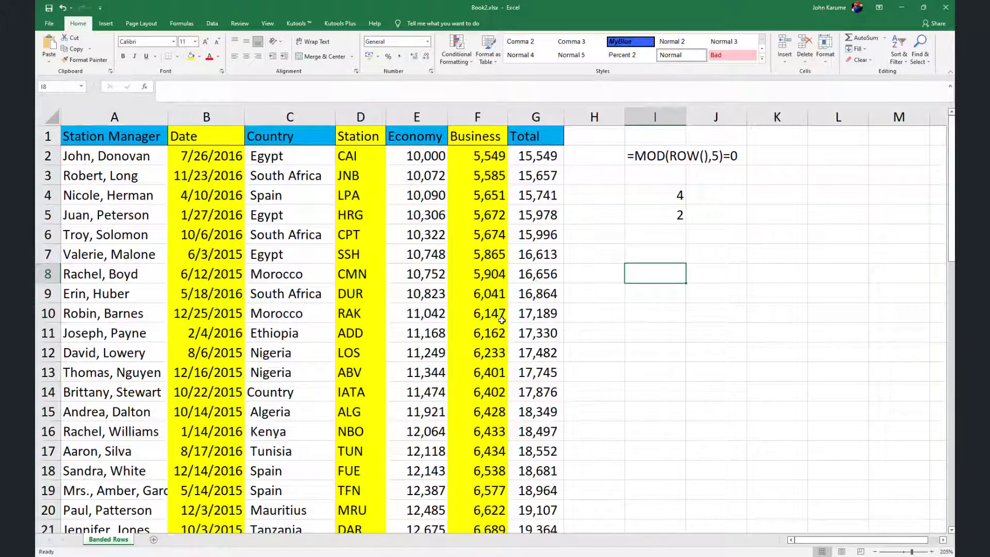